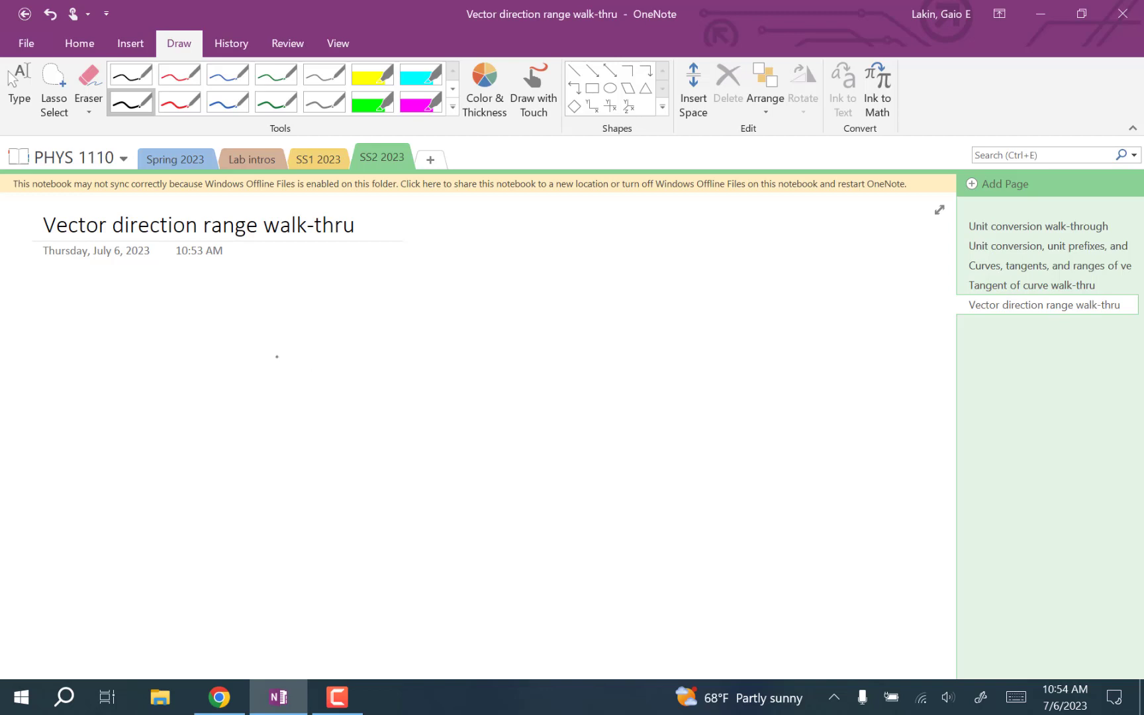
Sketch a down-left vector and an up-left vector in black pen on the page.
mouse_move(278, 357)
mouse_down()
mouse_move(218, 459)
mouse_move(235, 447)
mouse_up()
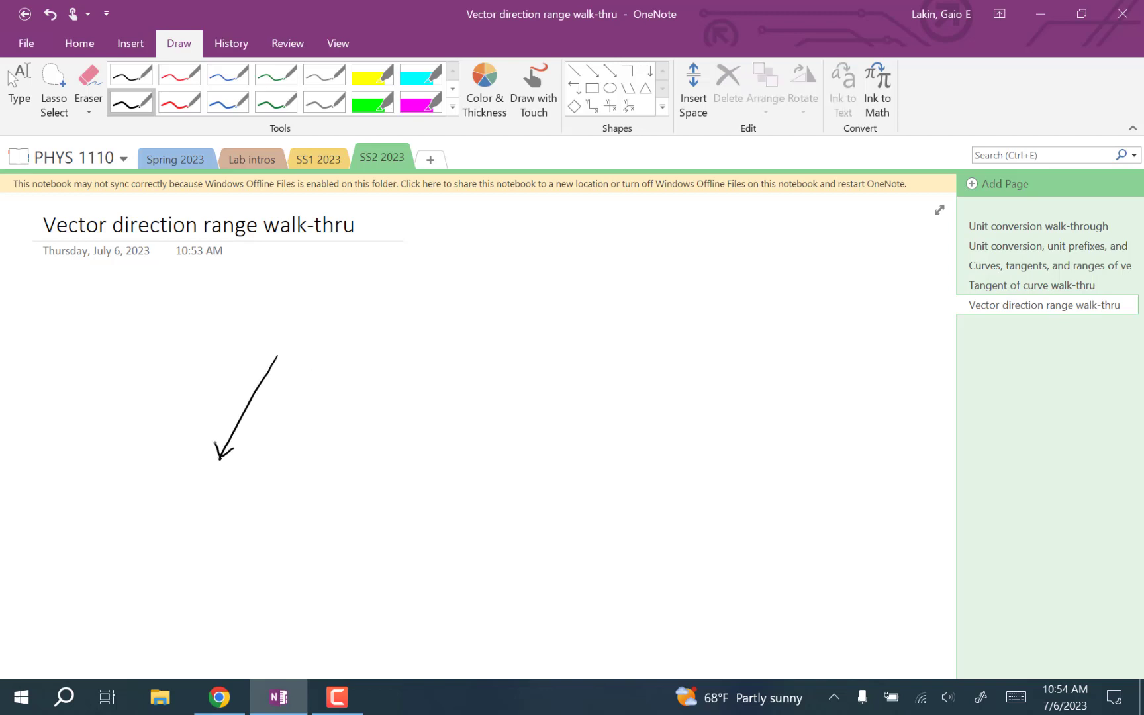
mouse_move(521, 403)
mouse_down()
mouse_move(401, 328)
mouse_move(410, 320)
mouse_up()
Stop inking, then place a black dot below the arrows as the common tail point.
click(12, 78)
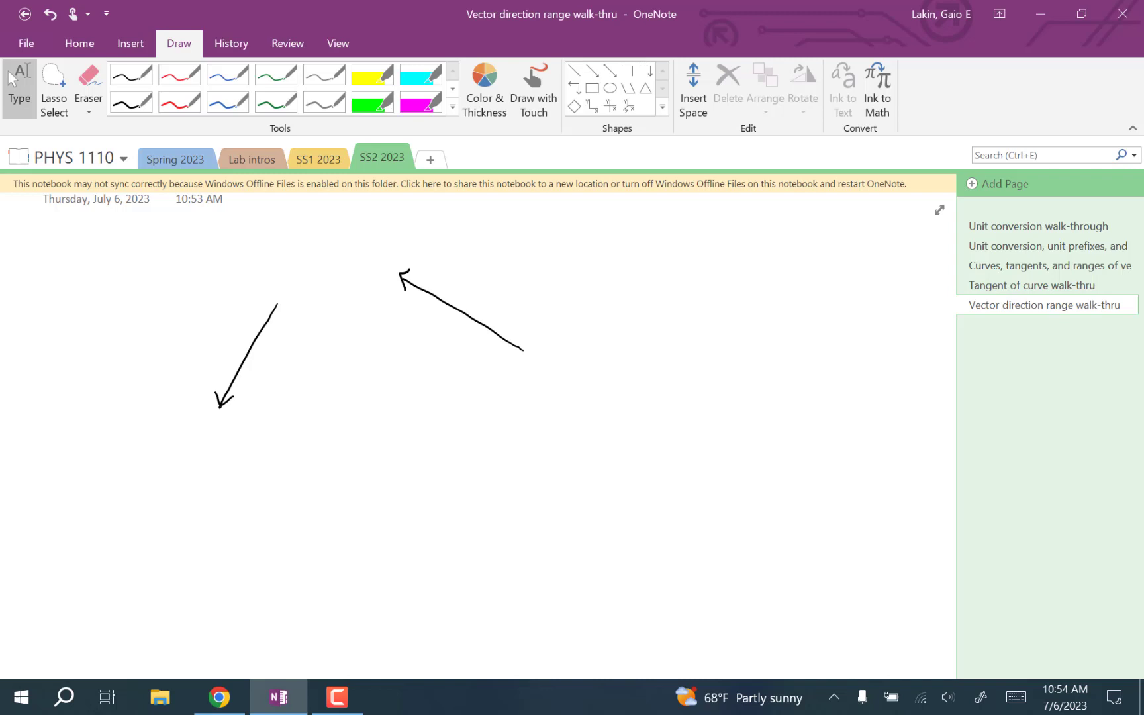
scroll(473, 402, down, 1)
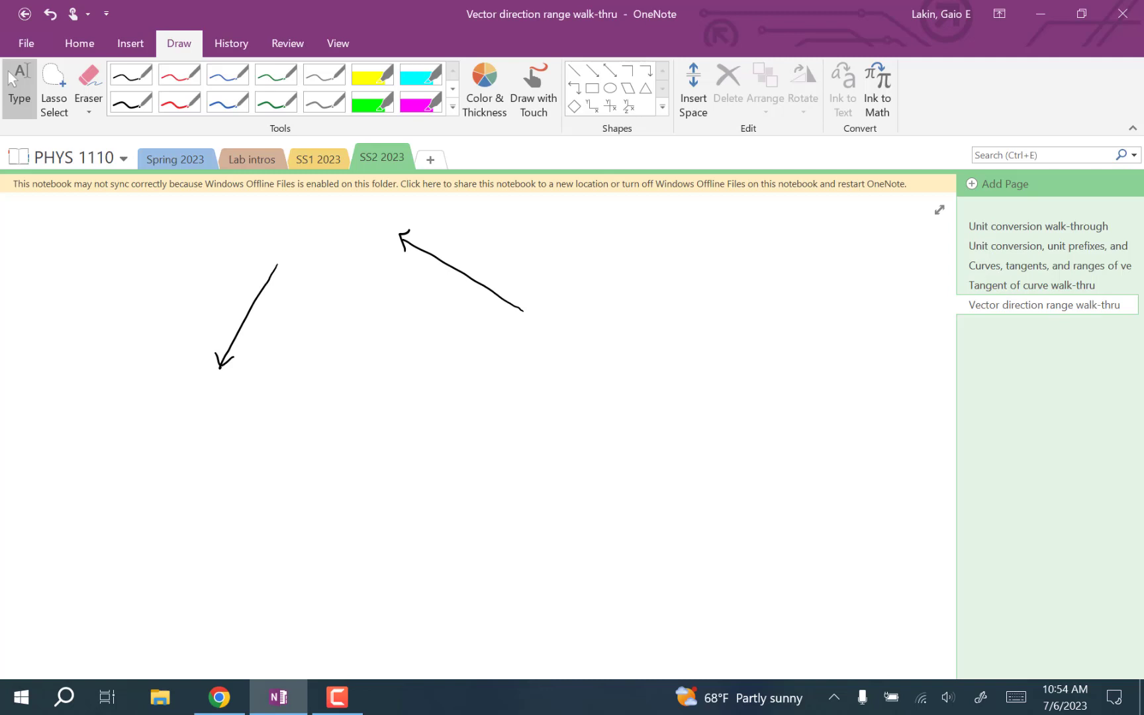
scroll(474, 402, down, 1)
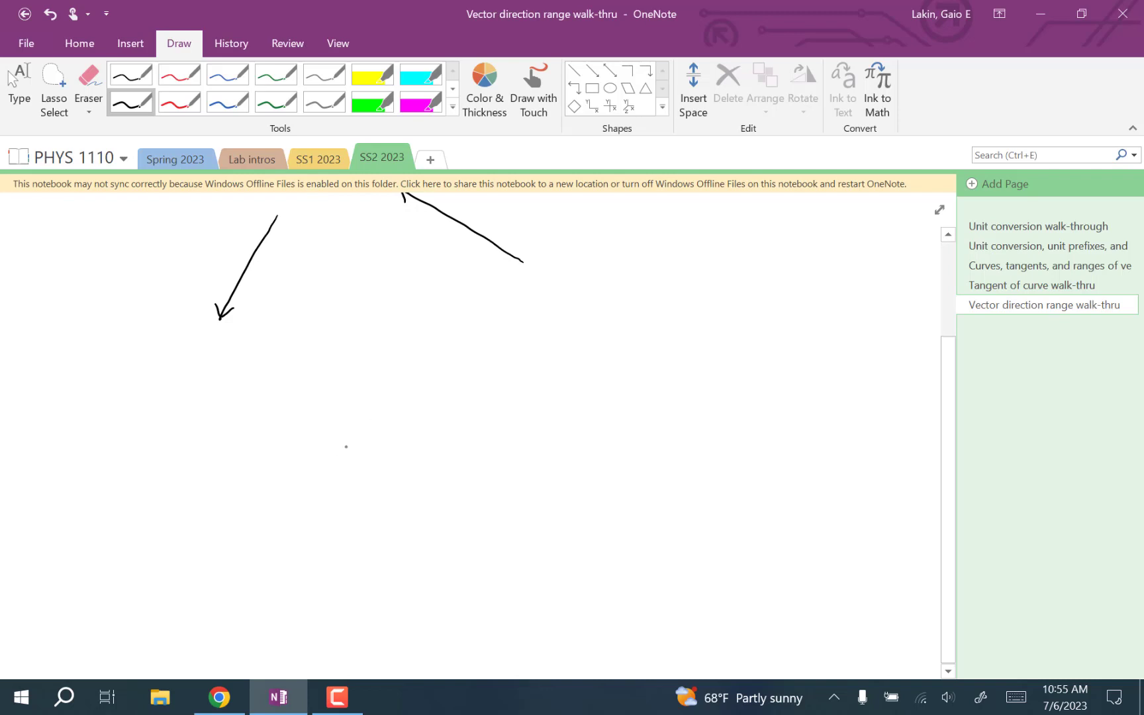
click(341, 464)
Redraw both vectors from the dot, down-left and up-left, erasing and fixing the bad up-left stroke.
mouse_move(335, 477)
mouse_down()
mouse_move(292, 570)
mouse_move(301, 564)
mouse_up()
mouse_move(340, 466)
mouse_down()
mouse_move(279, 396)
mouse_move(296, 404)
mouse_up()
click(88, 85)
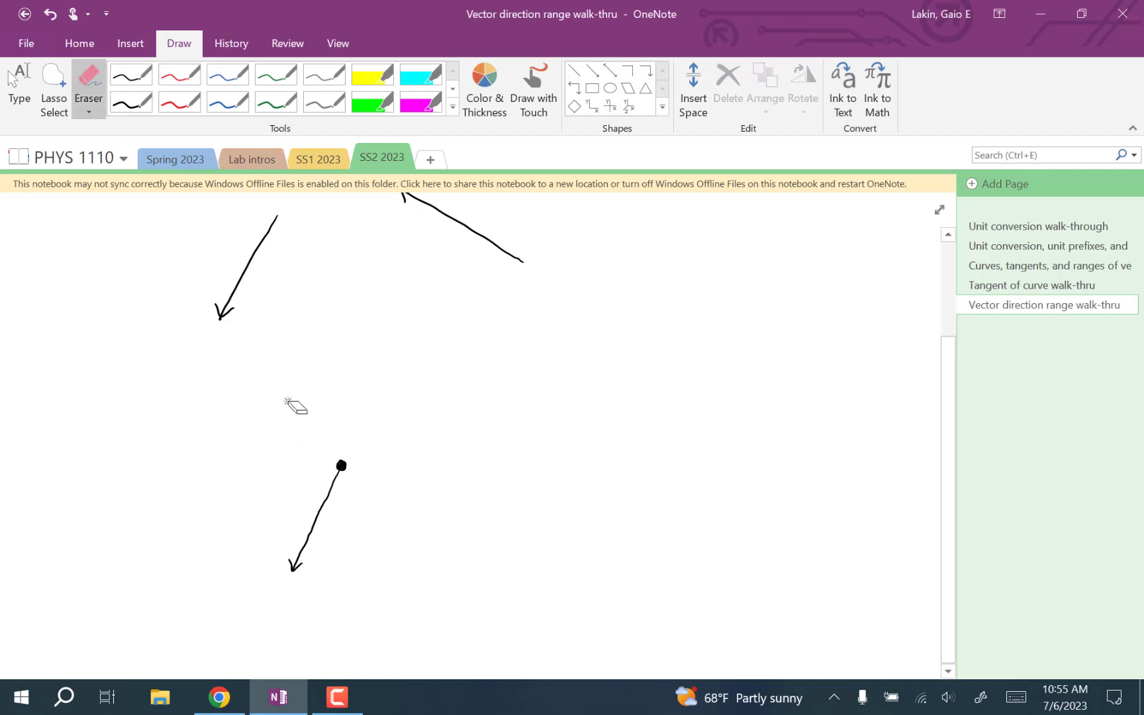
mouse_move(340, 466)
mouse_down()
mouse_move(266, 400)
mouse_move(268, 410)
mouse_move(274, 397)
mouse_up()
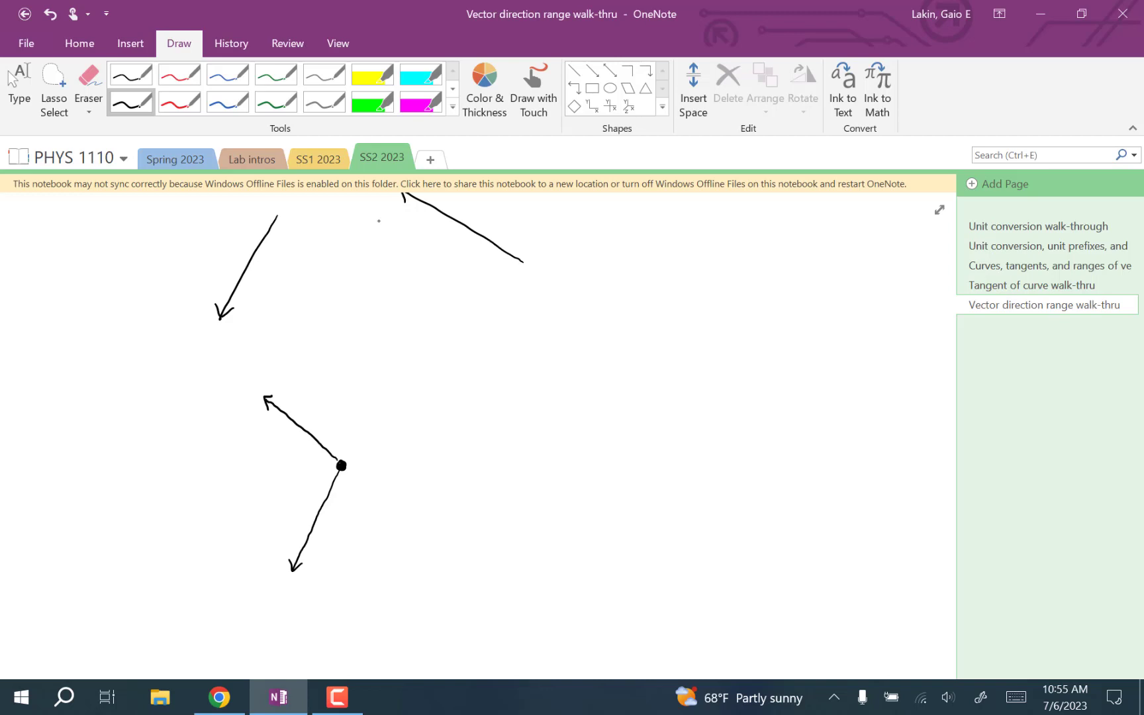
Draw three fan arrows from the dot sweeping from down-left toward upper-left between the vectors.
mouse_move(339, 468)
mouse_down()
mouse_move(281, 552)
mouse_move(292, 547)
mouse_up()
drag(339, 466, 273, 526)
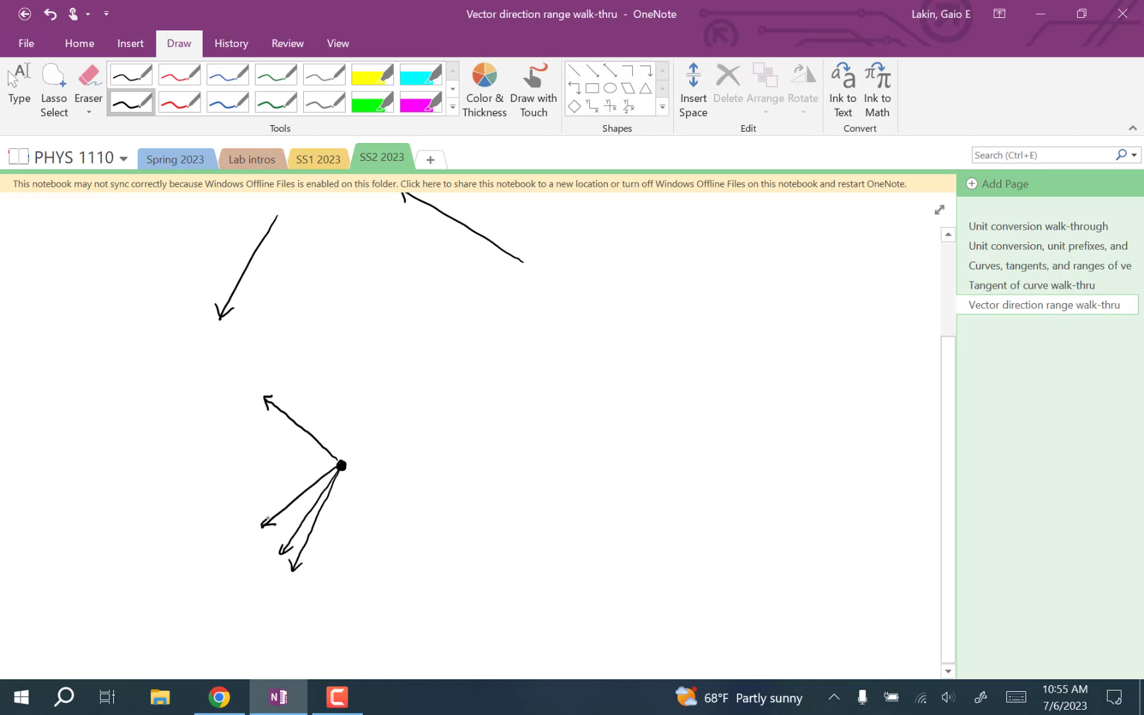
mouse_move(339, 466)
mouse_down()
mouse_move(242, 488)
mouse_move(258, 493)
mouse_move(299, 460)
mouse_move(251, 456)
mouse_move(263, 462)
mouse_move(290, 440)
mouse_move(264, 427)
mouse_move(275, 423)
mouse_up()
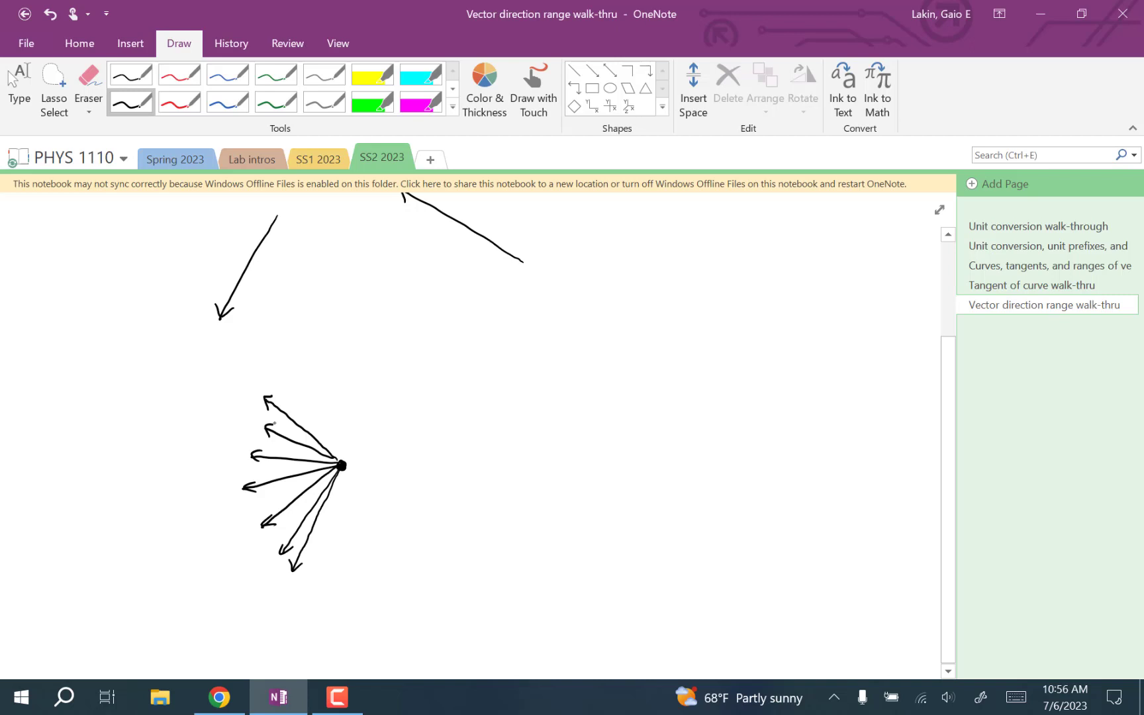